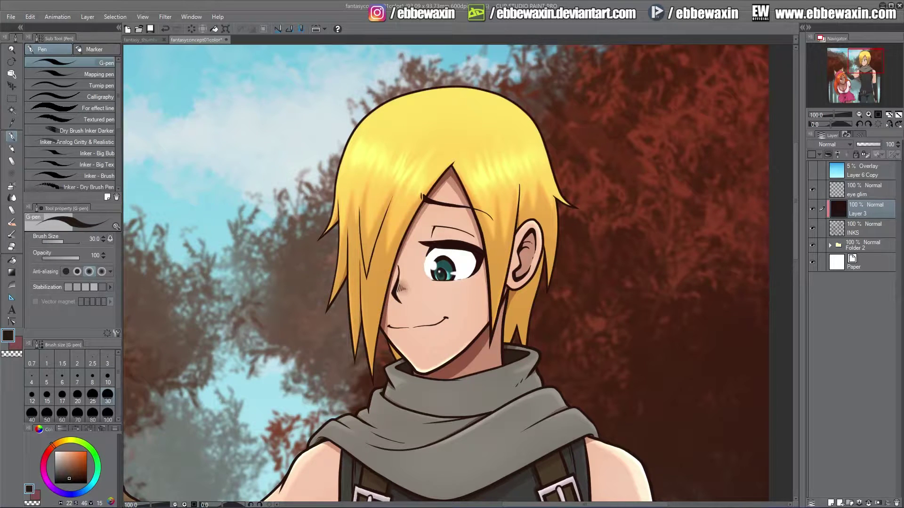
Hide Layer 3 above the line art and inspect its Clip at Layer Below setting.
left_click(813, 209)
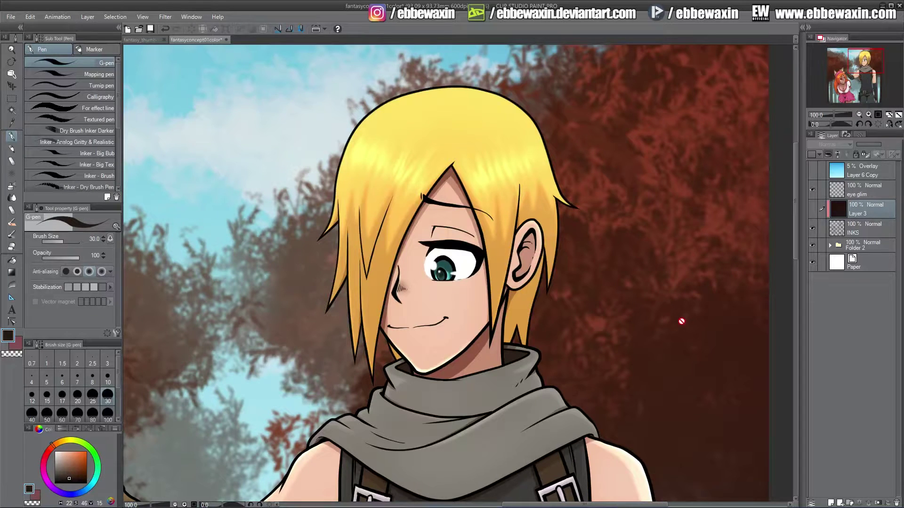
left_click(858, 229)
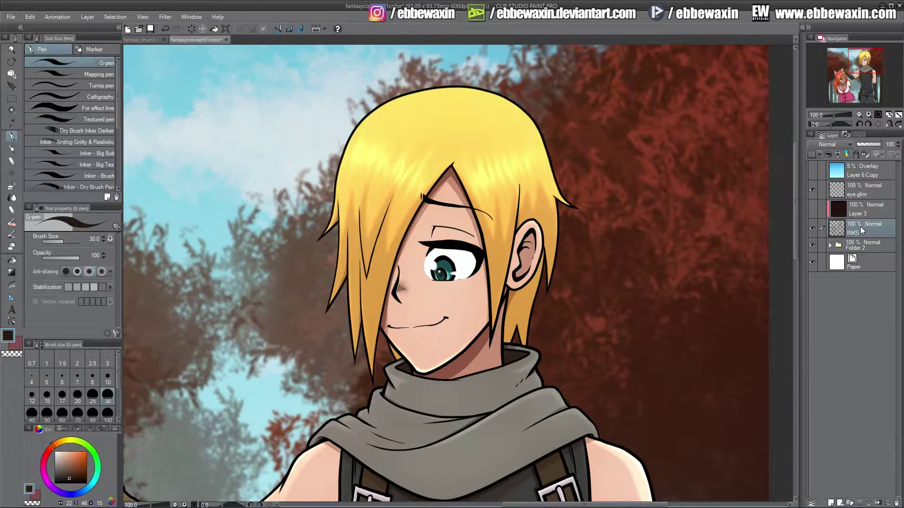
left_click(861, 211)
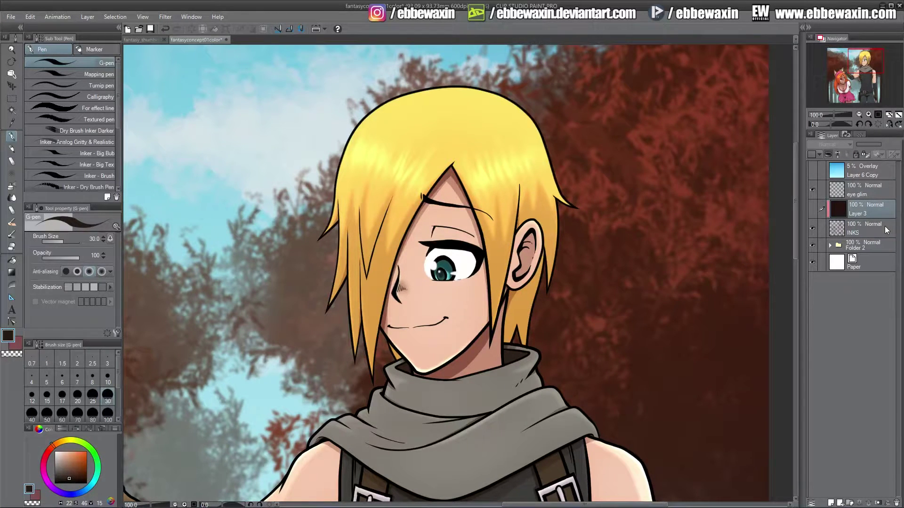
right_click(864, 210)
mouse_move(821, 319)
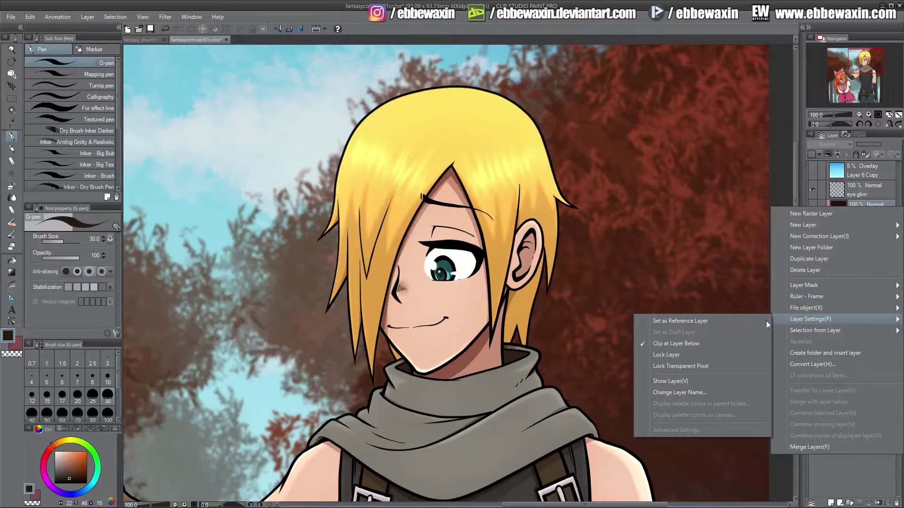
left_click(716, 345)
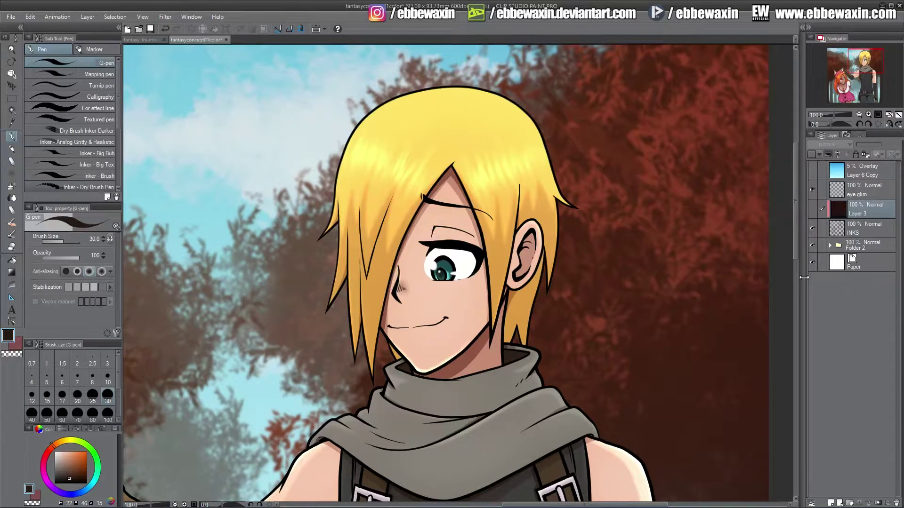
Lock the transparent pixels of the INKS layer and paint bright green over the hair, jaw and nose lines.
left_click(861, 232)
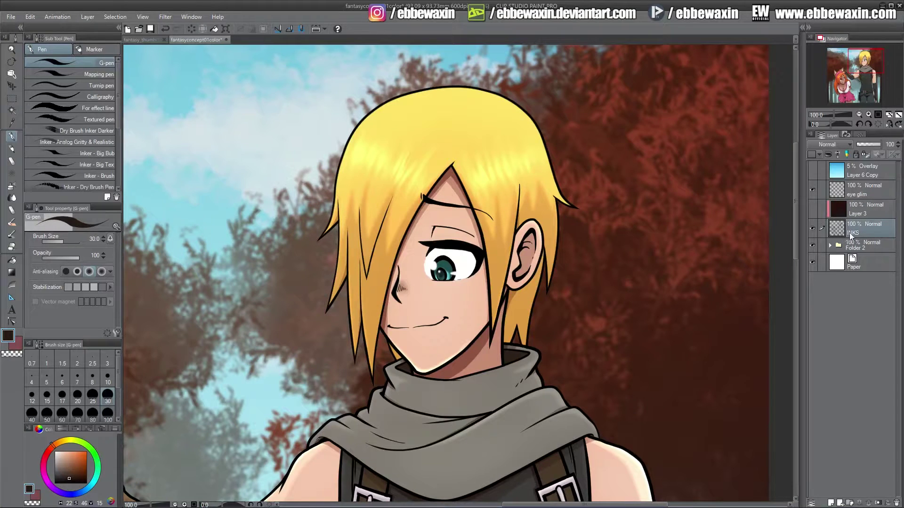
left_click(865, 156)
left_click(87, 448)
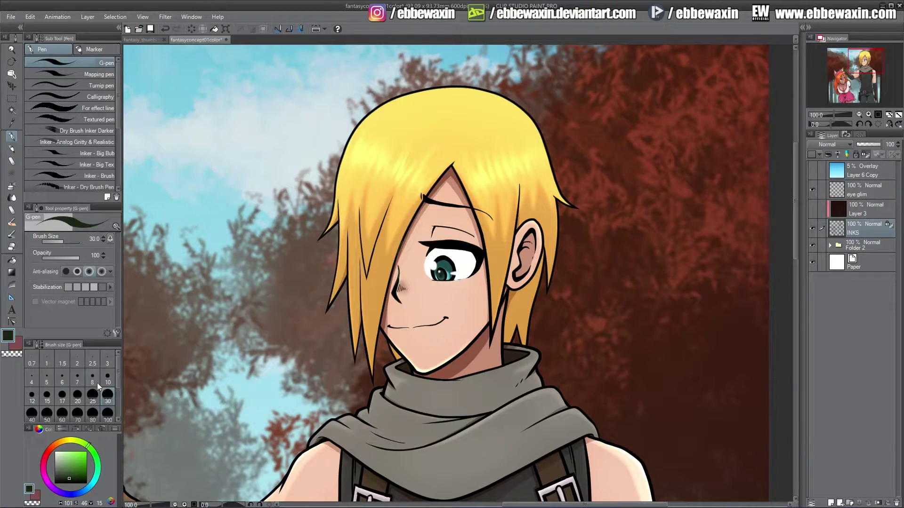
left_click(87, 453)
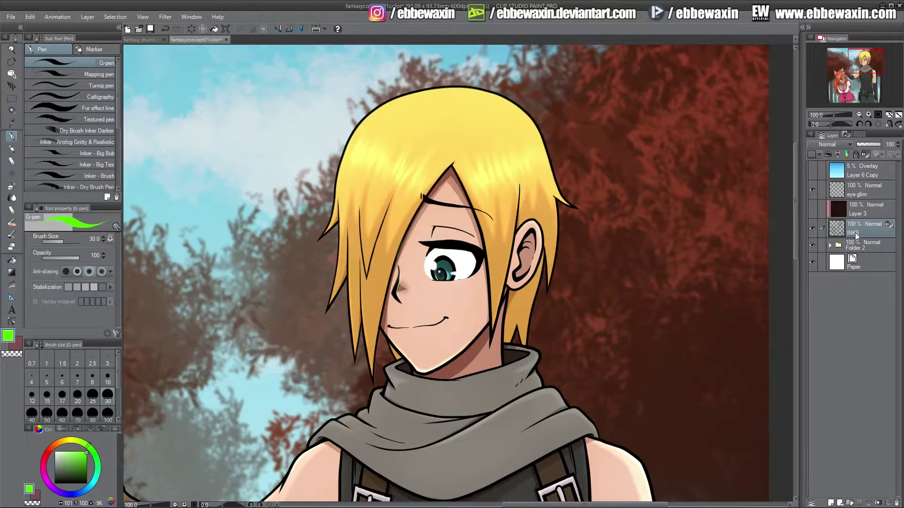
left_click_drag(397, 260, 372, 380)
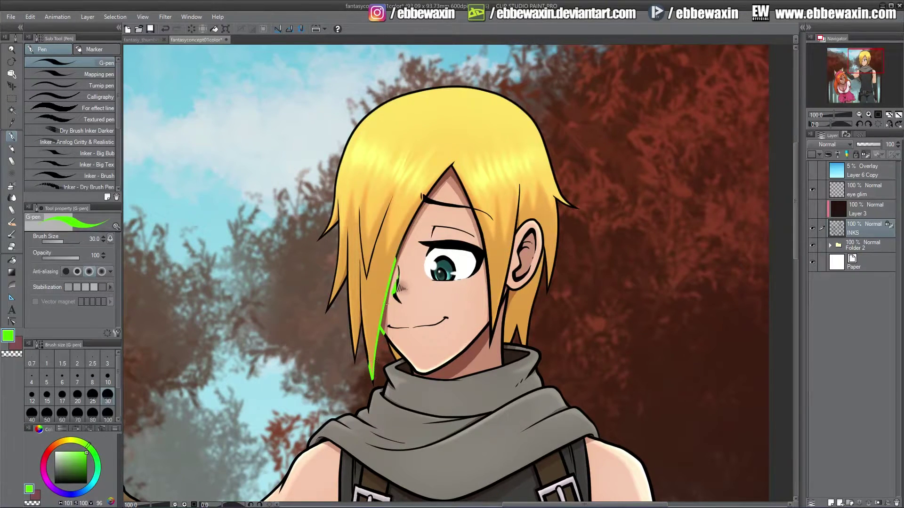
left_click_drag(387, 326, 391, 342)
left_click_drag(397, 274, 400, 301)
Undo the green strokes and the transparent pixel lock on the INKS layer.
key("ctrl+z")
key("ctrl+z")
key("ctrl+z")
key("ctrl+z")
key("ctrl+z")
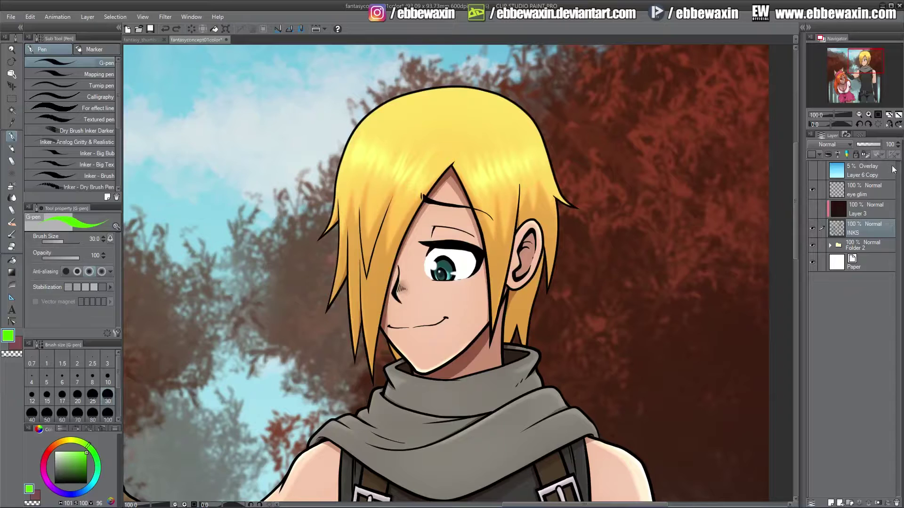
Compare the line art up close with Layer 3 shown and hidden, and sample its dark brown line color.
left_click(823, 208)
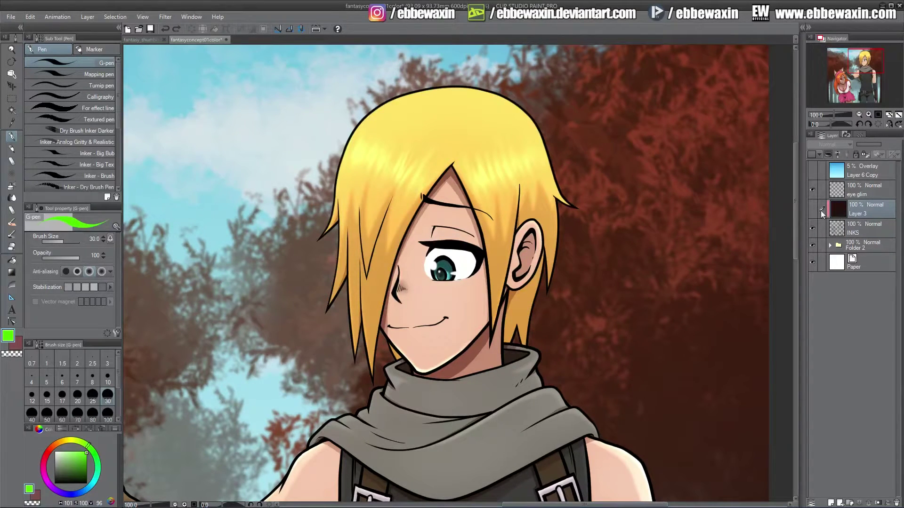
left_click(813, 209)
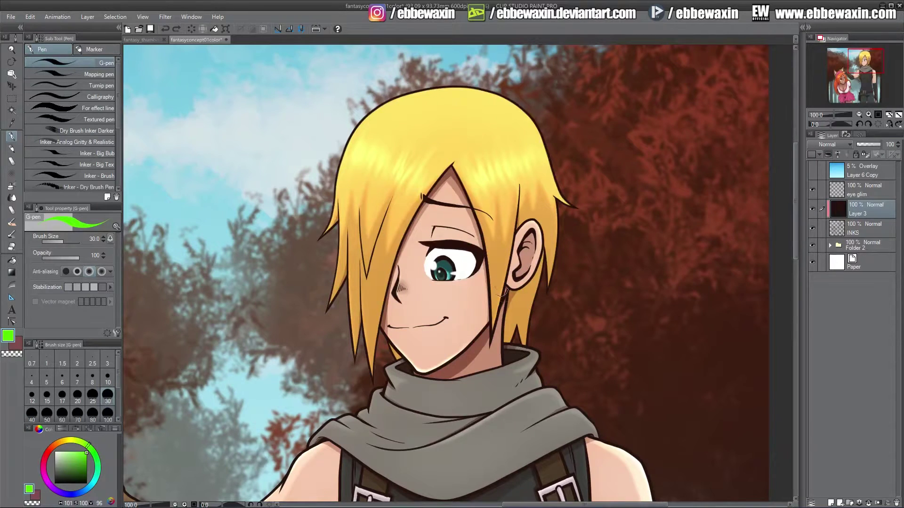
left_click(868, 114)
left_click(869, 114)
left_click_drag(865, 60, 862, 62)
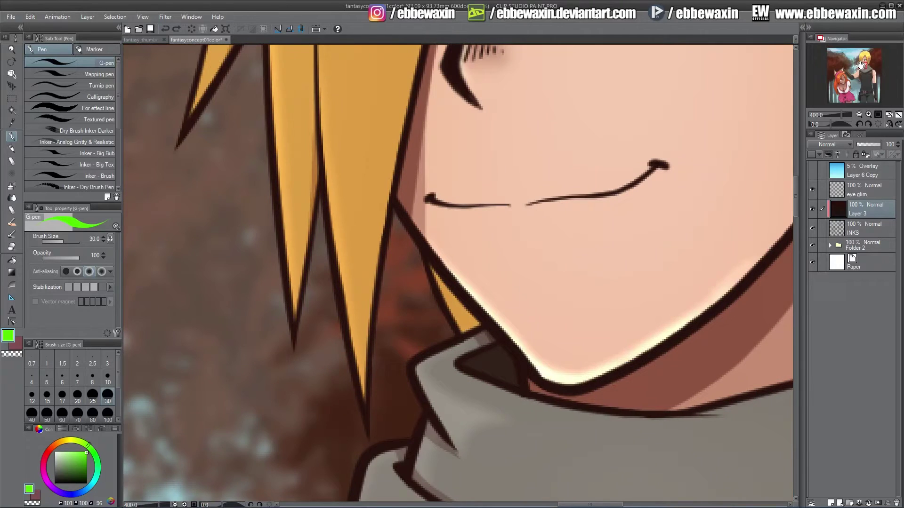
left_click(812, 209)
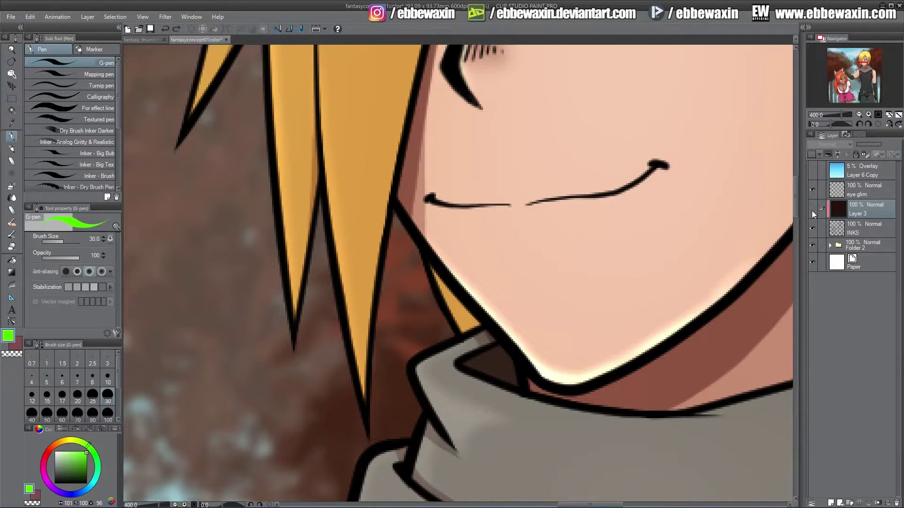
left_click(814, 208)
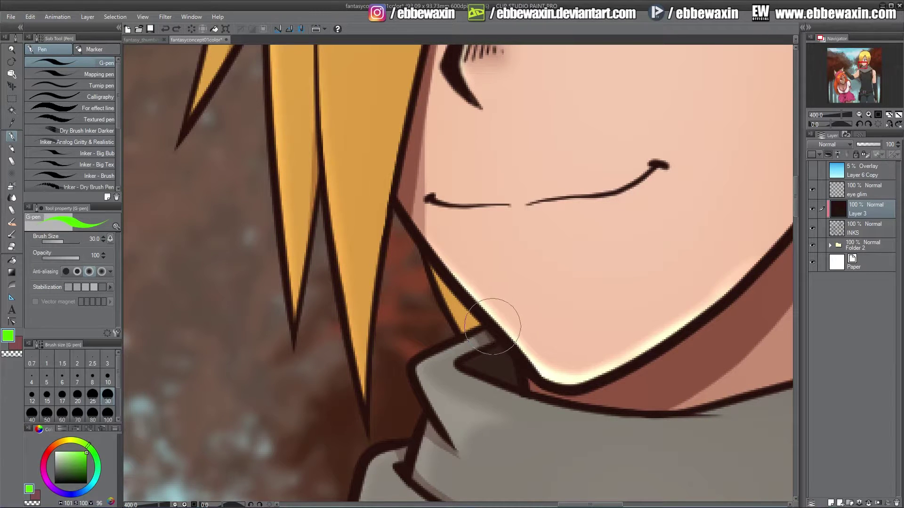
left_click(493, 327, "alt")
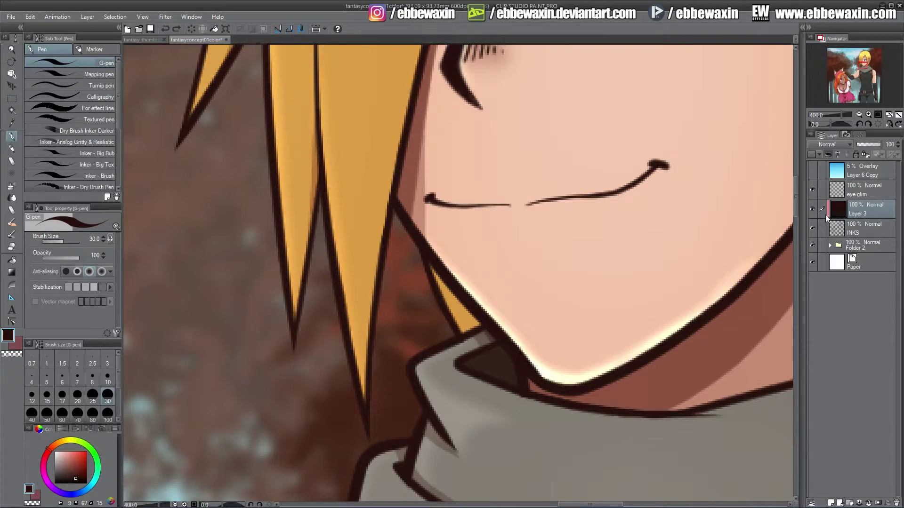
left_click(859, 115)
left_click(860, 115)
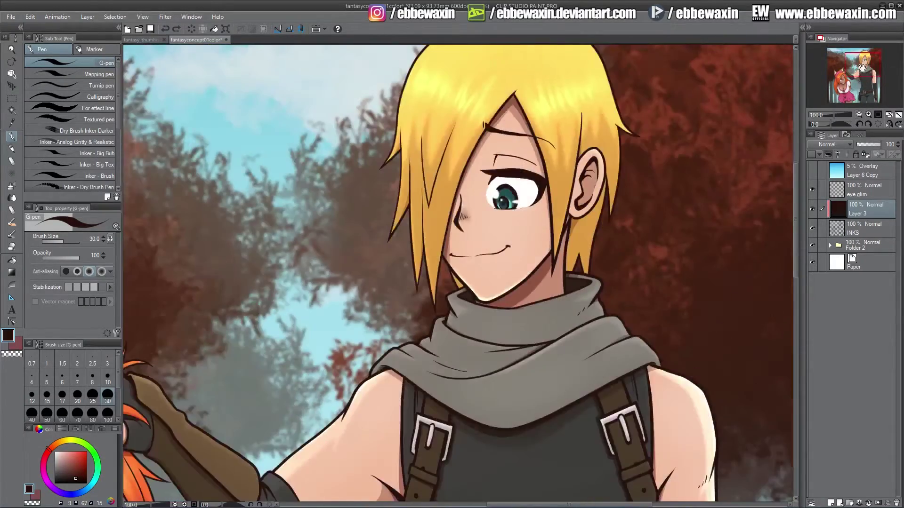
mouse_move(861, 70)
left_mouse_down()
mouse_move(842, 72)
mouse_move(857, 77)
mouse_move(861, 65)
mouse_move(850, 74)
mouse_move(863, 64)
mouse_move(867, 82)
mouse_move(858, 70)
left_mouse_up()
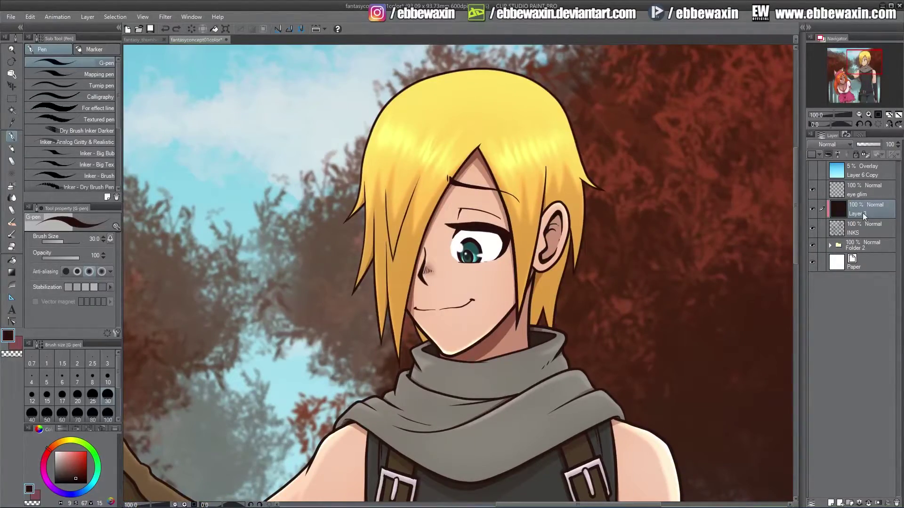
Hide Layer 3 and add a new raster layer above INKS, clipped to the line art.
left_click(816, 208)
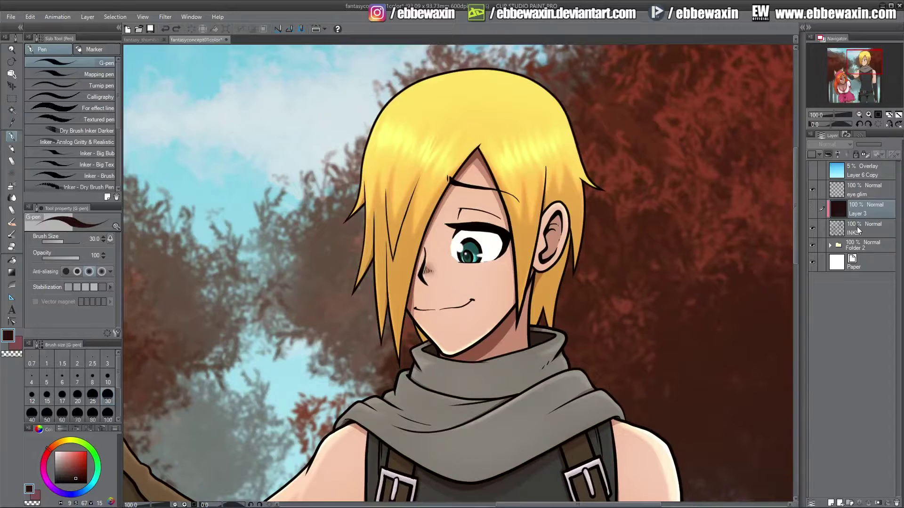
left_click(858, 229)
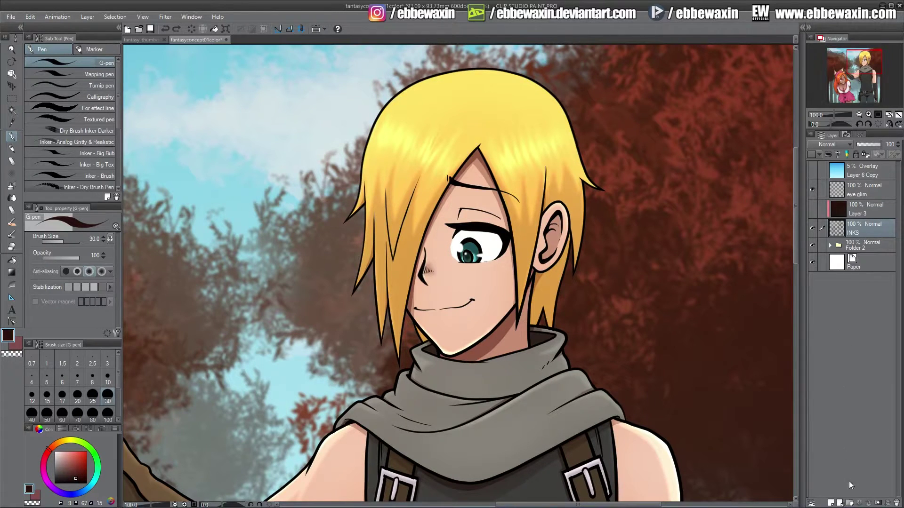
left_click(831, 503)
right_click(858, 234)
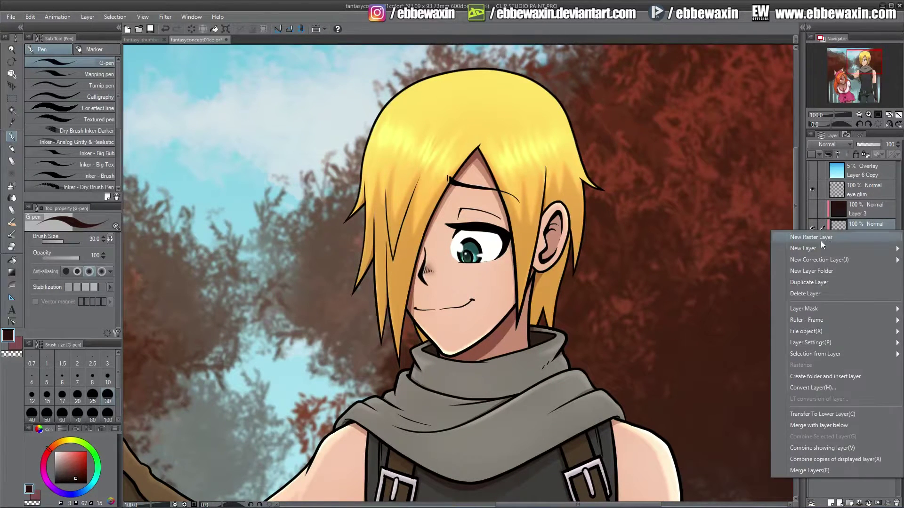
mouse_move(784, 345)
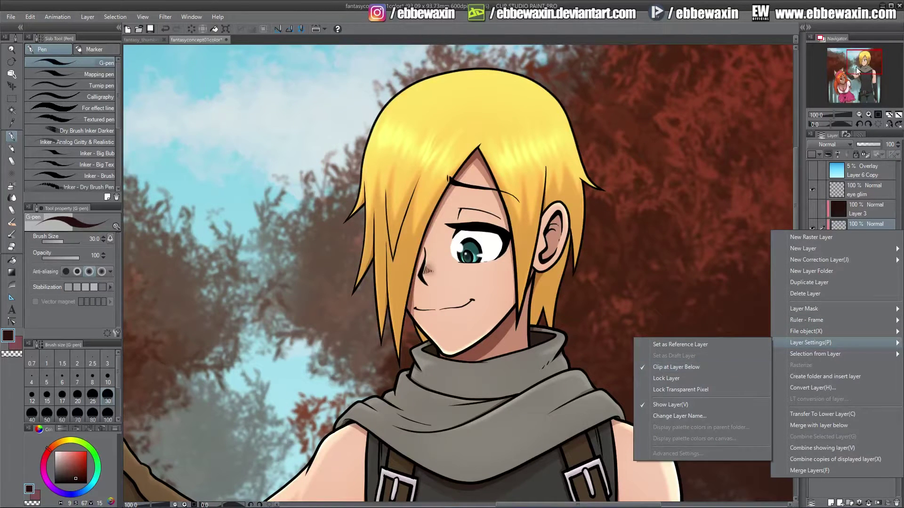
left_click(855, 98)
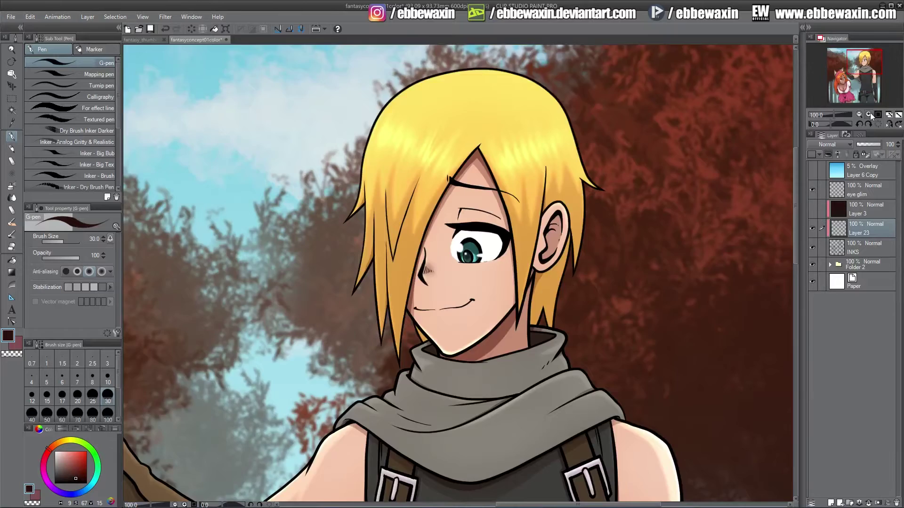
Sample the skin tone, darken it to a muted brown, and recolor the jaw, mouth and nose lines with it.
scroll(495, 270, "up", 4)
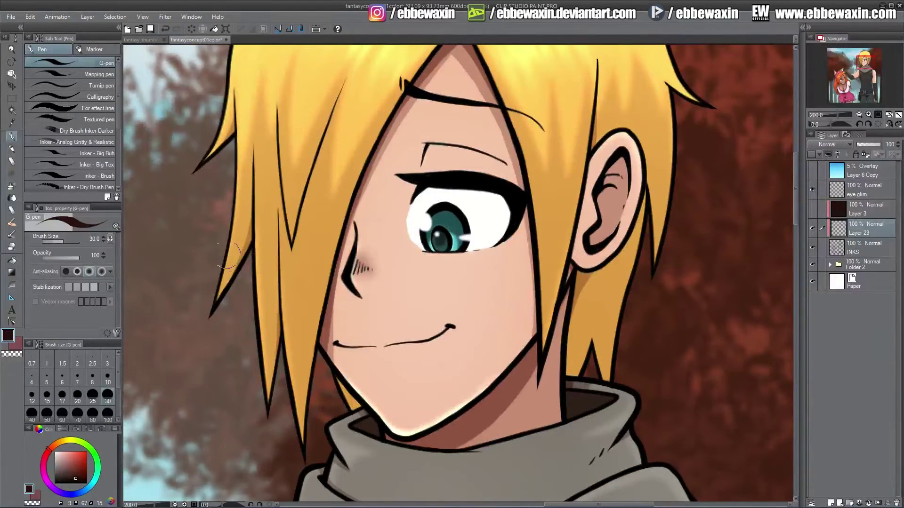
left_click(344, 369, "alt")
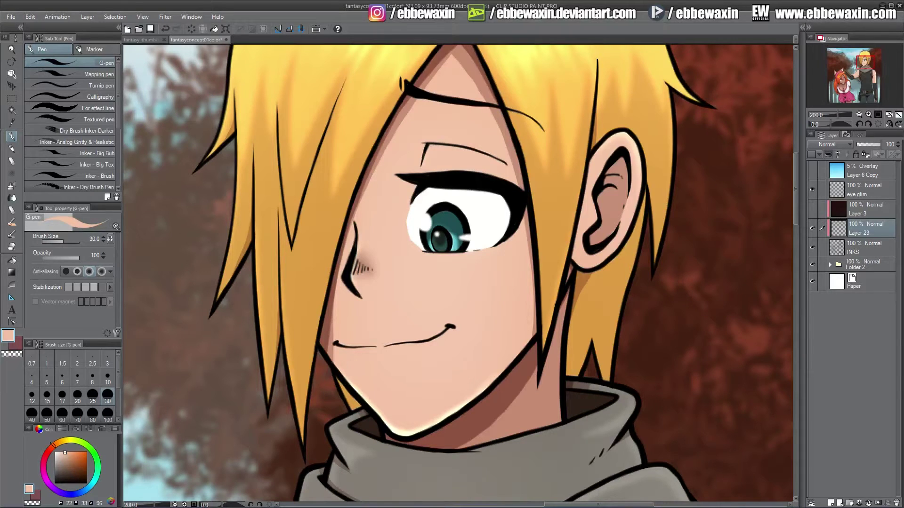
left_click(346, 369, "alt")
left_click(341, 370, "alt")
left_click(67, 472)
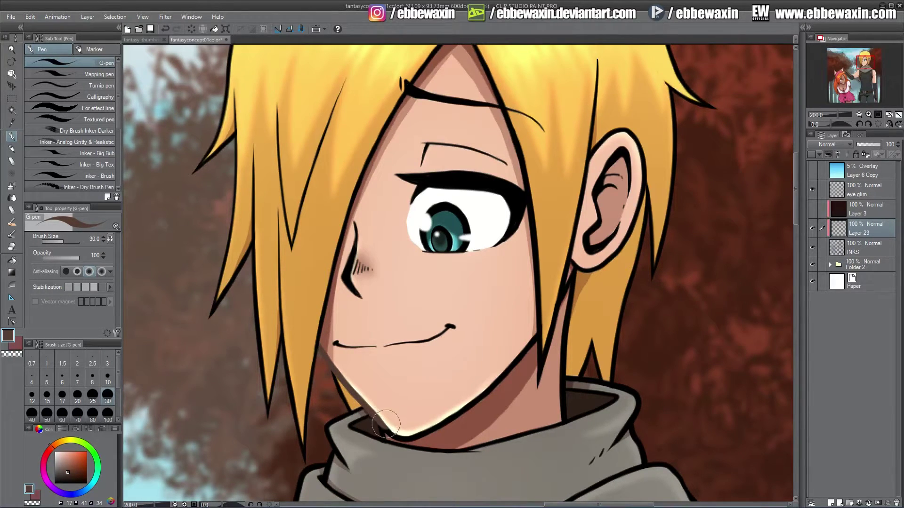
mouse_move(382, 421)
left_mouse_down()
mouse_move(417, 435)
mouse_move(465, 406)
mouse_move(501, 379)
mouse_move(529, 332)
mouse_move(530, 344)
mouse_move(511, 366)
left_mouse_up()
mouse_move(453, 325)
left_mouse_down()
mouse_move(404, 343)
mouse_move(341, 344)
left_mouse_up()
left_click_drag(356, 219, 342, 294)
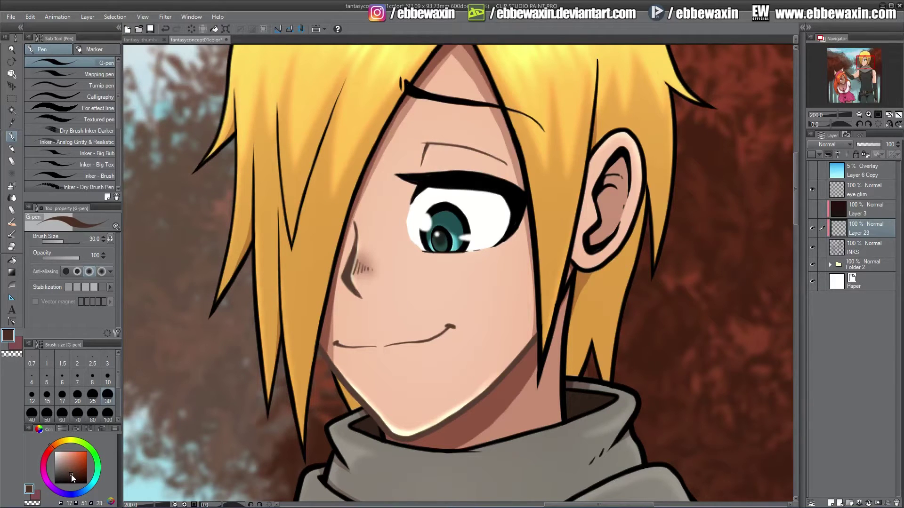
Repaint the jaw, mouth and nose lines in a darker brown with hue 17, saturation 51 and value 26.
left_click(71, 475)
mouse_move(521, 349)
left_mouse_down()
mouse_move(519, 323)
mouse_move(470, 405)
mouse_move(399, 436)
mouse_move(335, 370)
mouse_move(325, 335)
left_mouse_up()
mouse_move(355, 276)
left_mouse_down()
mouse_move(360, 298)
mouse_move(349, 275)
left_mouse_up()
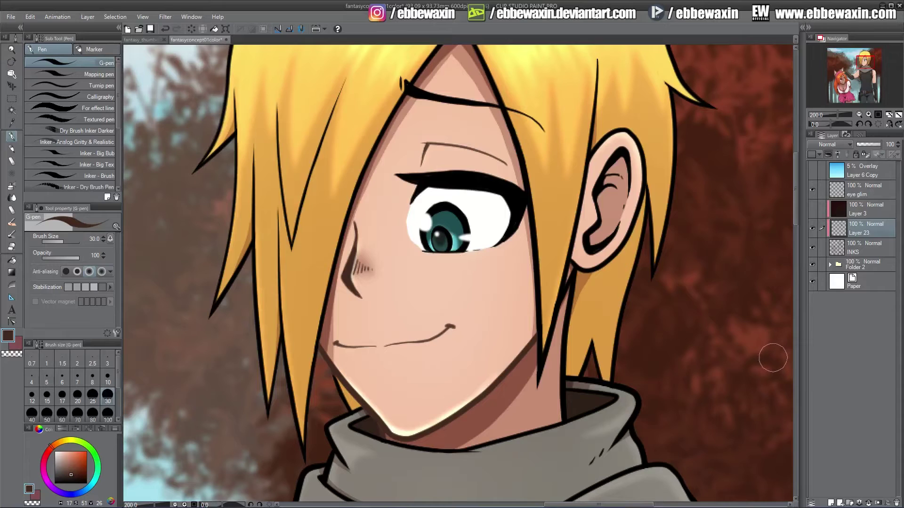
Sample the hair color, darken it to orange-brown (hue 28, saturation 82, value 44), and recolor the outlines of the front hair strands.
left_click(286, 306, "alt")
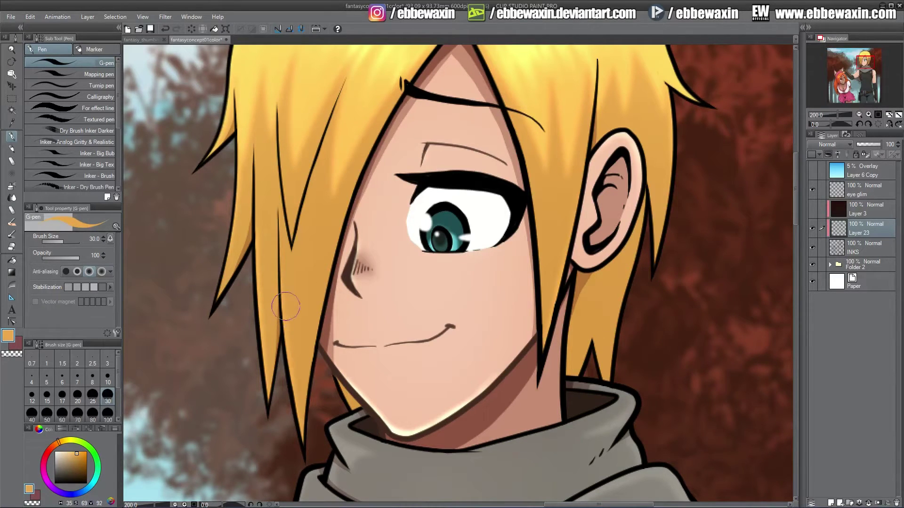
left_click(288, 327, "alt")
left_click_drag(78, 460, 81, 467)
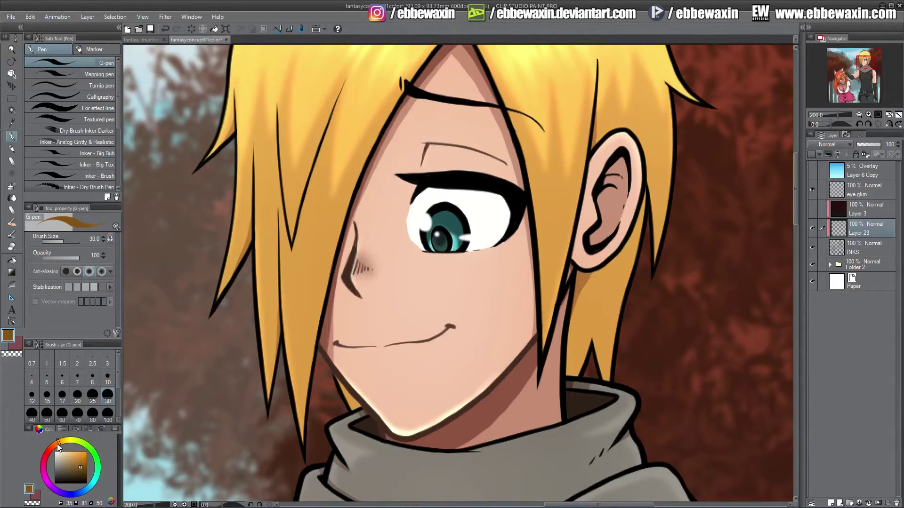
left_click(58, 446)
left_click(81, 469)
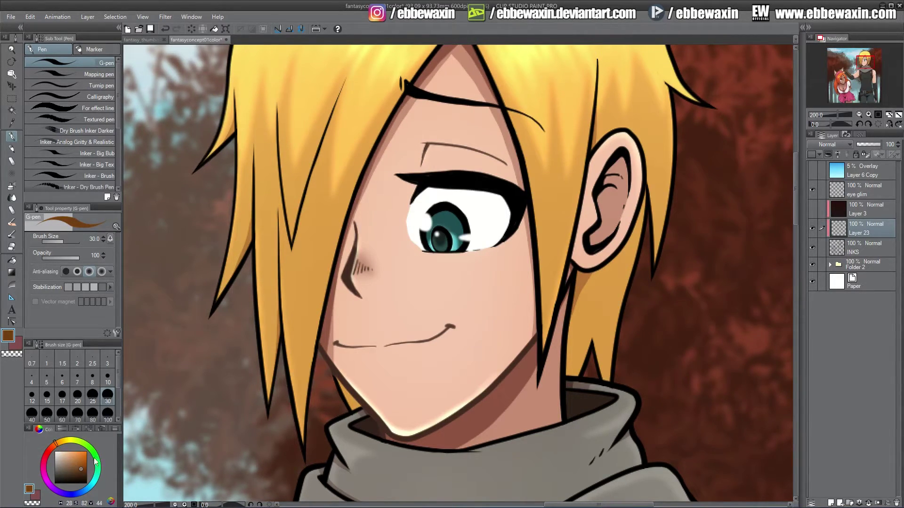
mouse_move(282, 209)
left_mouse_down()
mouse_move(292, 249)
mouse_move(277, 97)
left_mouse_up()
left_click_drag(295, 231, 345, 82)
mouse_move(384, 129)
left_mouse_down()
mouse_move(346, 199)
mouse_move(307, 349)
mouse_move(324, 302)
mouse_move(306, 396)
mouse_move(310, 349)
mouse_move(304, 459)
mouse_move(279, 293)
mouse_move(269, 183)
left_mouse_up()
mouse_move(259, 350)
left_mouse_down()
mouse_move(264, 387)
mouse_move(258, 137)
left_mouse_up()
left_click_drag(249, 249, 207, 318)
mouse_move(250, 277)
left_mouse_down()
mouse_move(231, 83)
mouse_move(193, 172)
left_mouse_up()
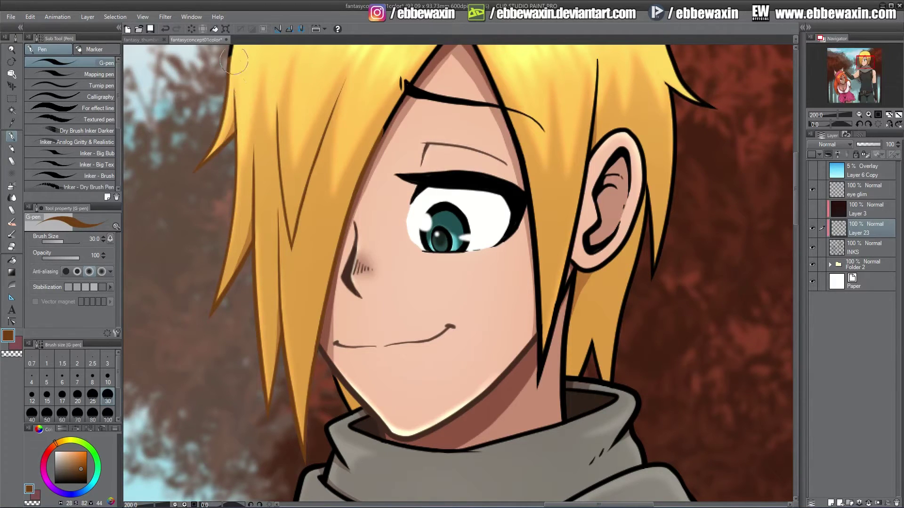
left_click_drag(230, 47, 238, 70)
Compare the plain black lines, the uniform Layer 3 tint and the hand-colored lines by switching both layers' visibility.
left_click(812, 229)
left_click(812, 209)
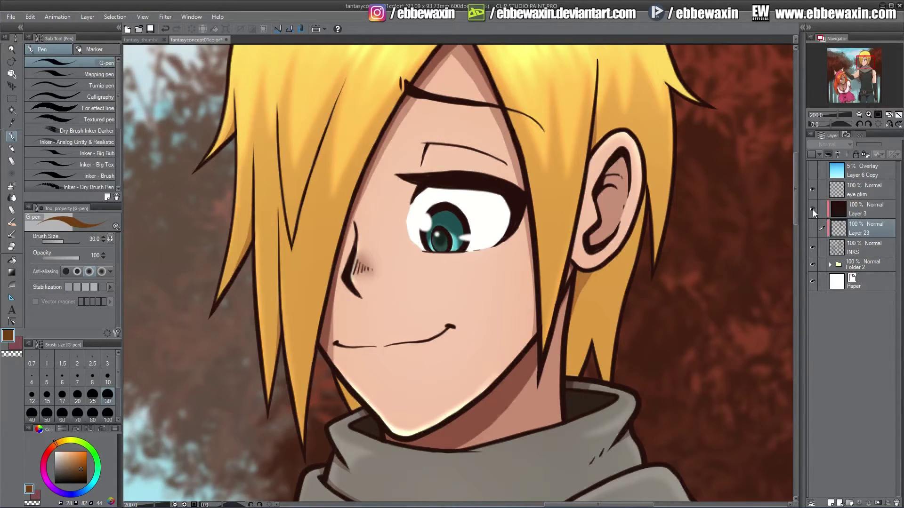
left_click(812, 209)
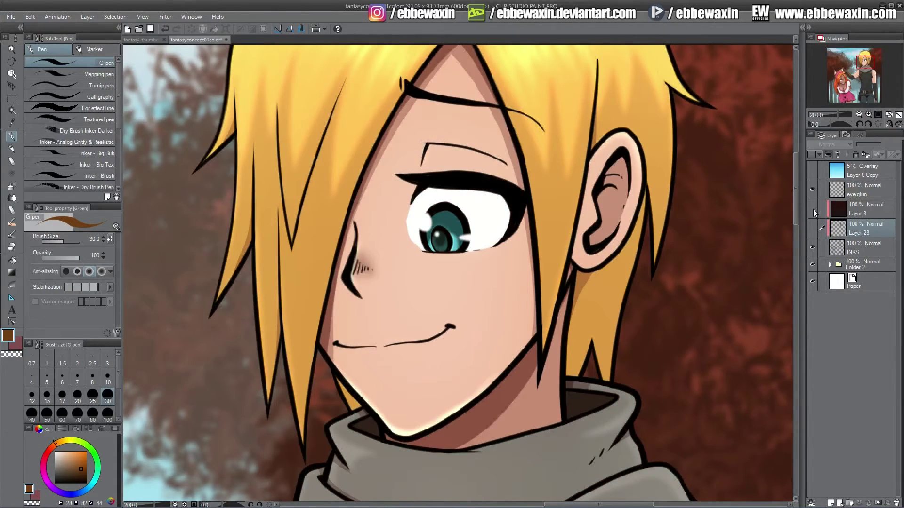
left_click(813, 209)
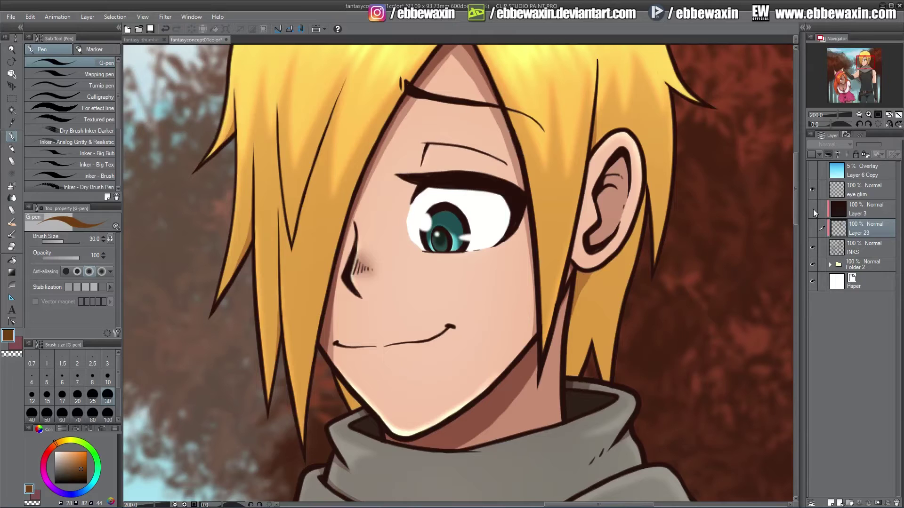
left_click(813, 209)
left_click(813, 209)
left_click(812, 209)
left_click(812, 208)
left_click(813, 209)
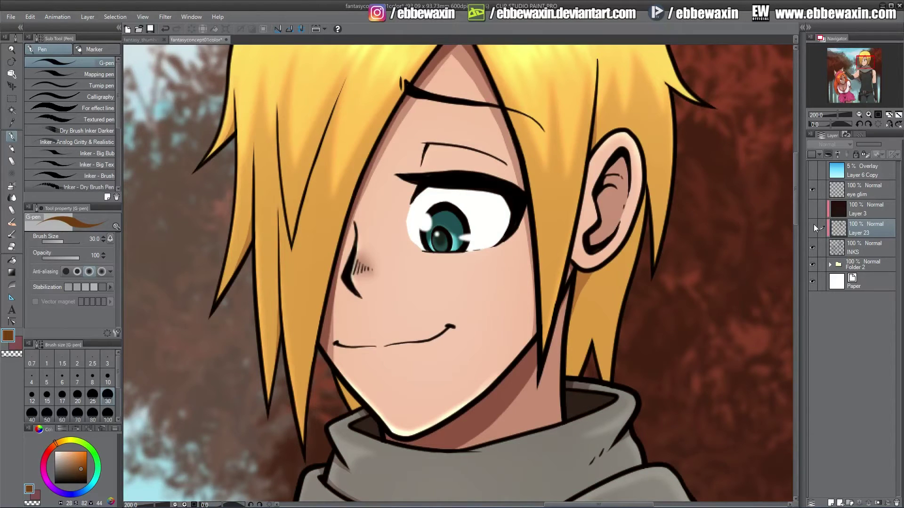
left_click(813, 228)
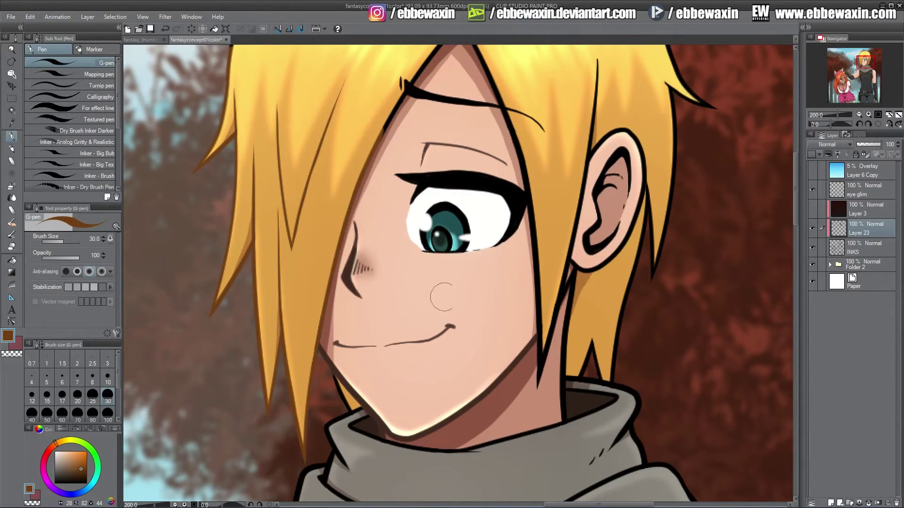
Touch up the orange-brown hair outline around the eyebrow and sample the dark brown of the jawline.
left_click_drag(395, 309, 417, 324)
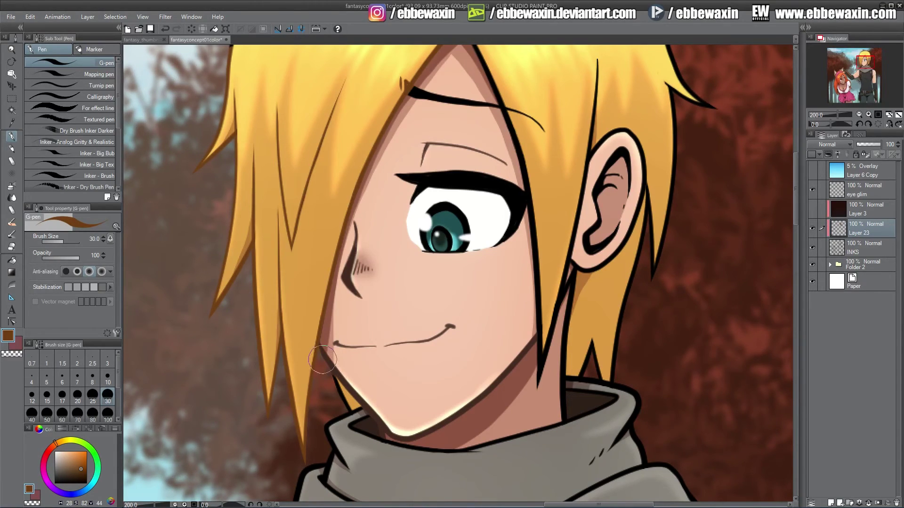
left_click(324, 360, "alt")
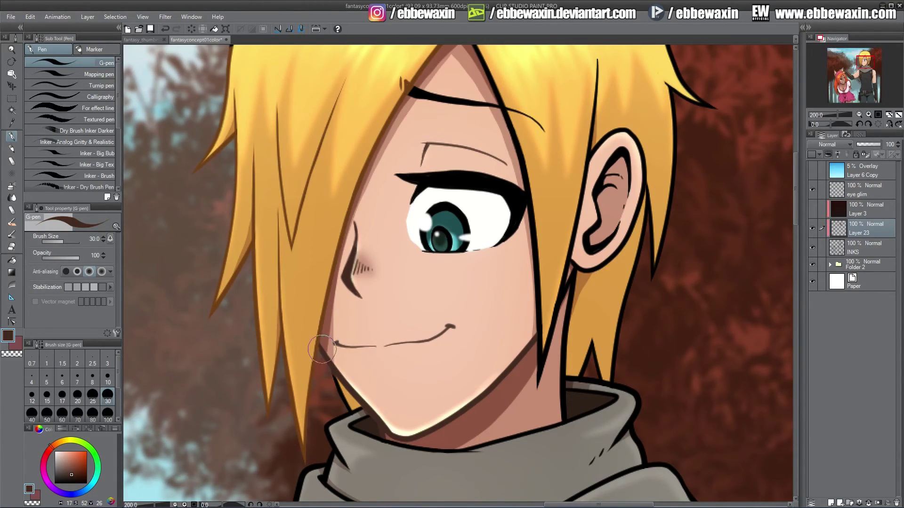